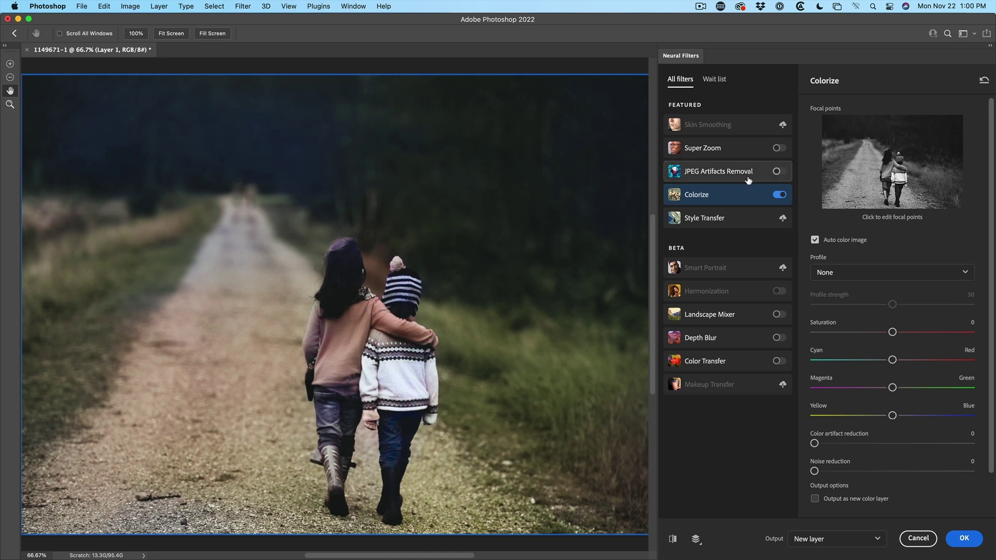
# Add a Colorize focal point on the taller child's sweater and give it the purple color #672673.
pyautogui.moveTo(749, 180)
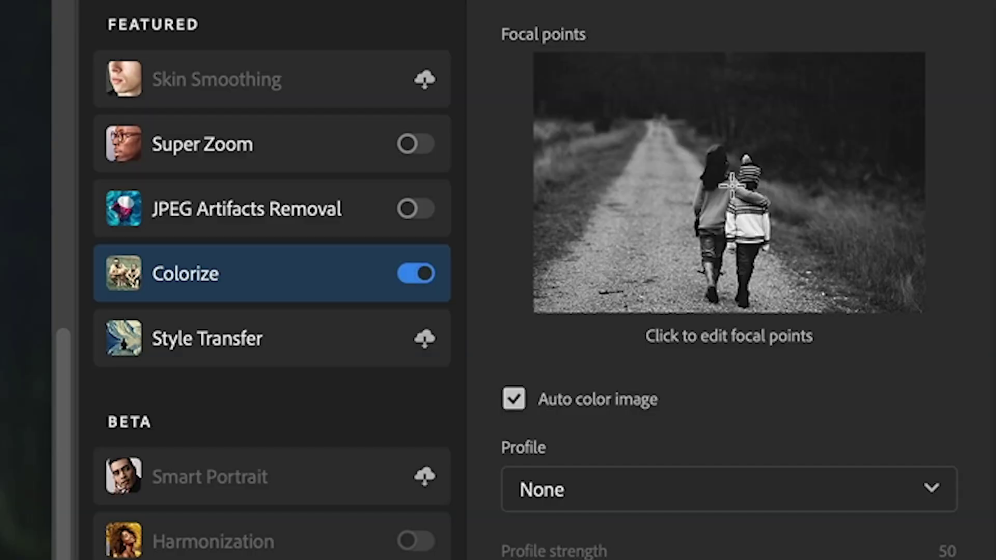
pyautogui.click(718, 200)
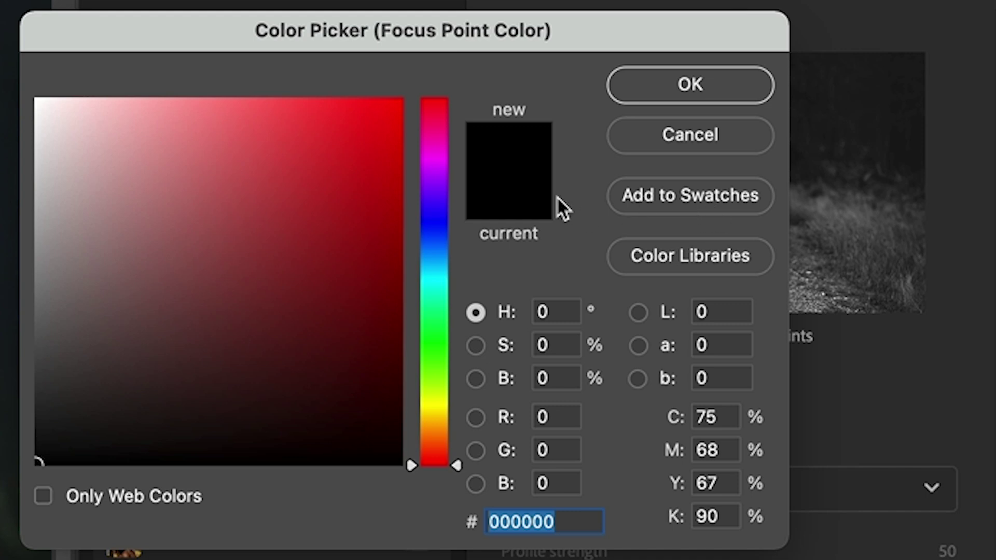
pyautogui.click(447, 169)
pyautogui.click(338, 194)
pyautogui.moveTo(338, 193)
pyautogui.mouseDown()
pyautogui.moveTo(271, 265)
pyautogui.moveTo(289, 293)
pyautogui.moveTo(280, 299)
pyautogui.mouseUp()
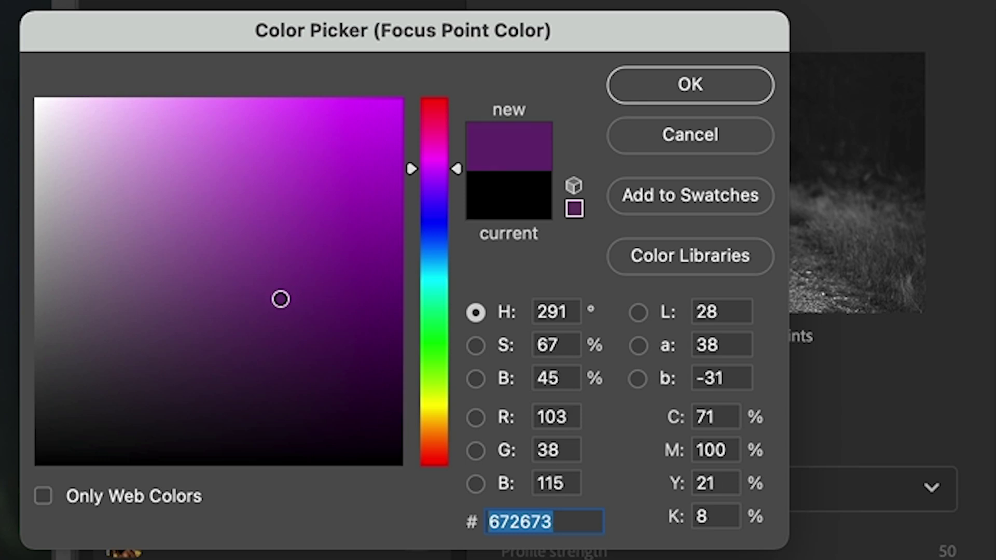
pyautogui.click(706, 81)
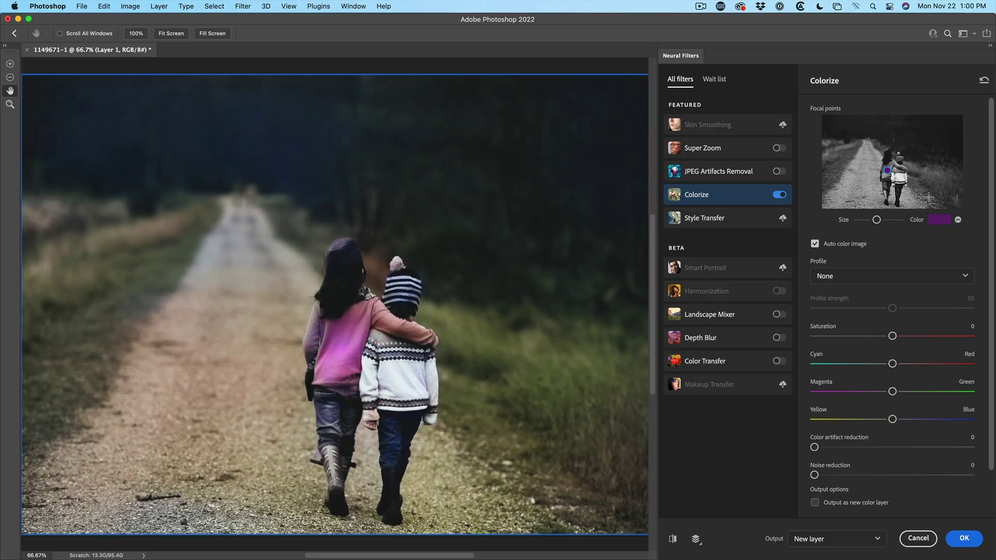
# Change the sweater focal point's color to the darker purple #401e46.
pyautogui.click(939, 220)
pyautogui.moveTo(727, 204); pyautogui.dragTo(717, 227)
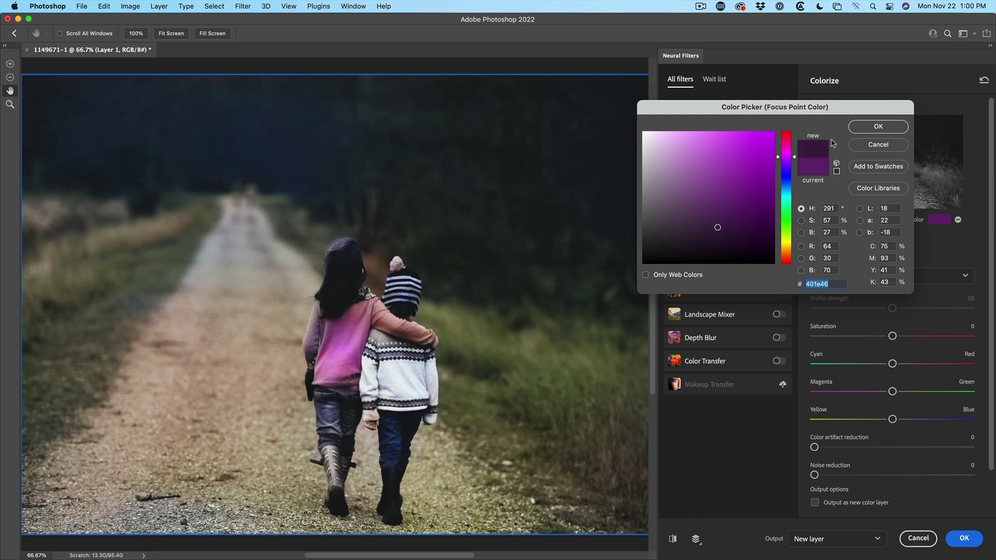
pyautogui.click(859, 127)
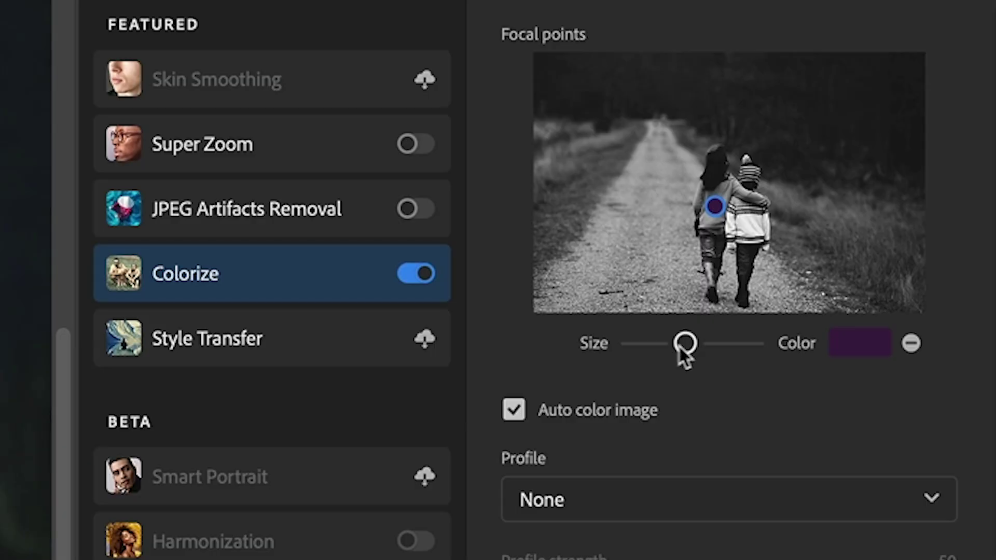
# Enlarge the sweater's focal point and add two more purple focal points, one on each of the taller child's sleeves.
pyautogui.moveTo(680, 349); pyautogui.dragTo(718, 346)
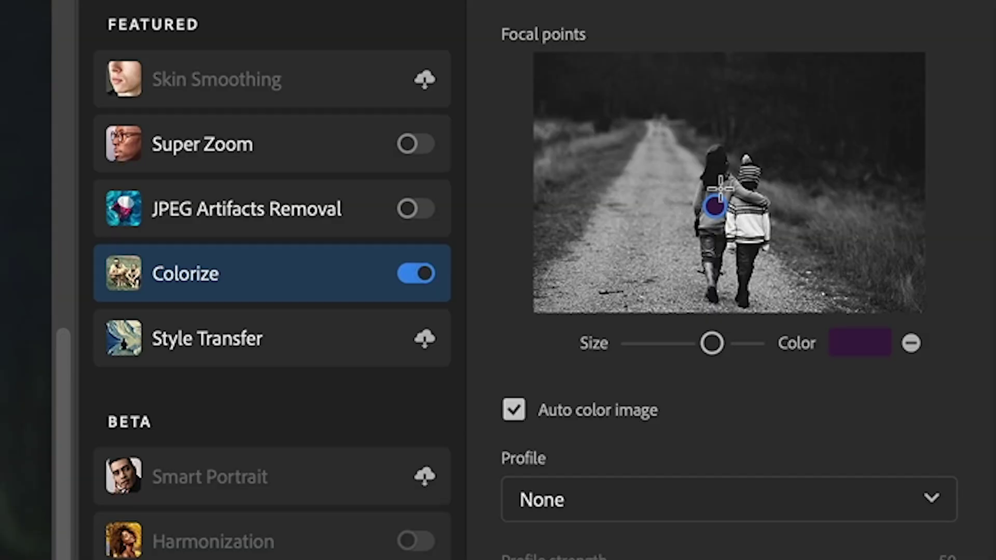
pyautogui.click(743, 192)
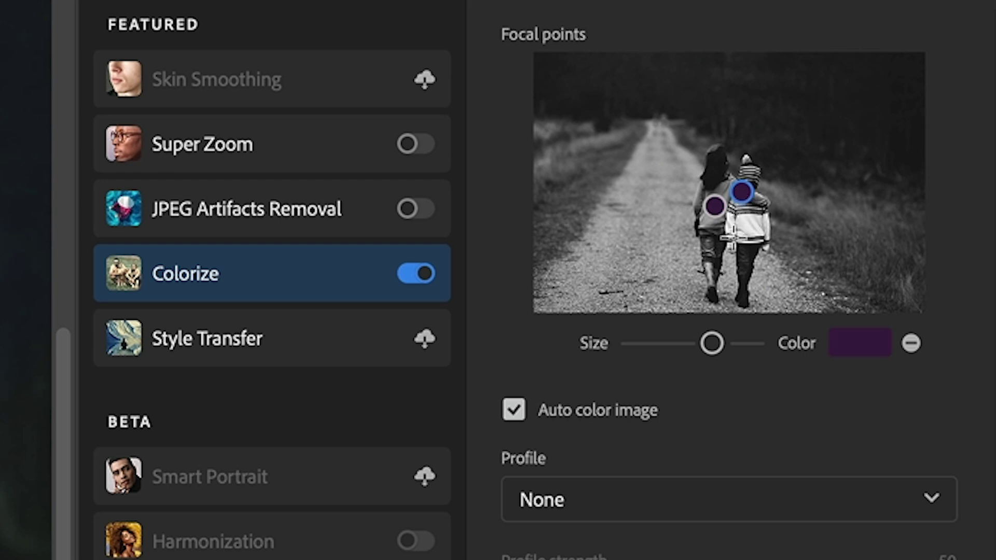
pyautogui.click(699, 192)
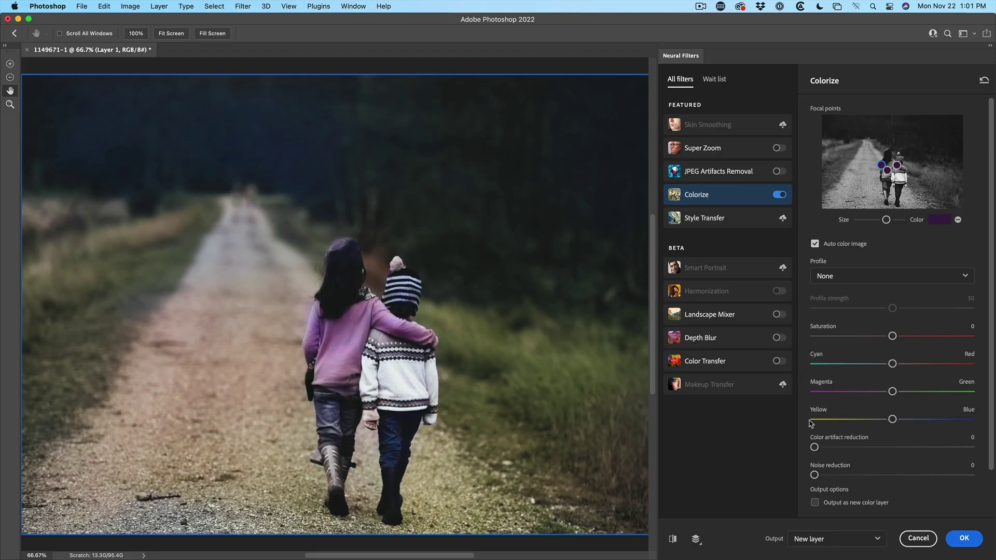
# Set color artifact reduction to 15 and add a dark brown focal point on the taller child's boots.
pyautogui.moveTo(814, 448); pyautogui.dragTo(837, 447)
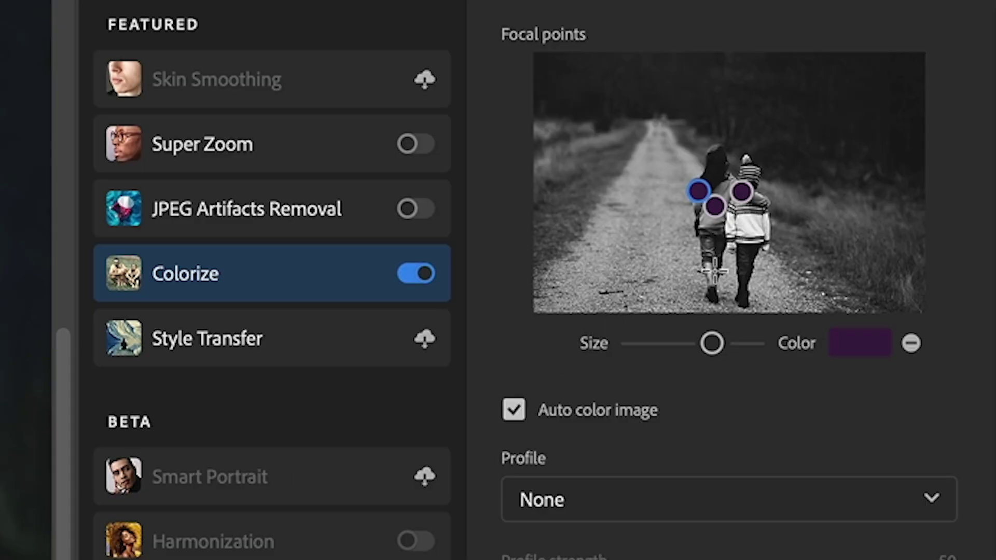
pyautogui.click(711, 274)
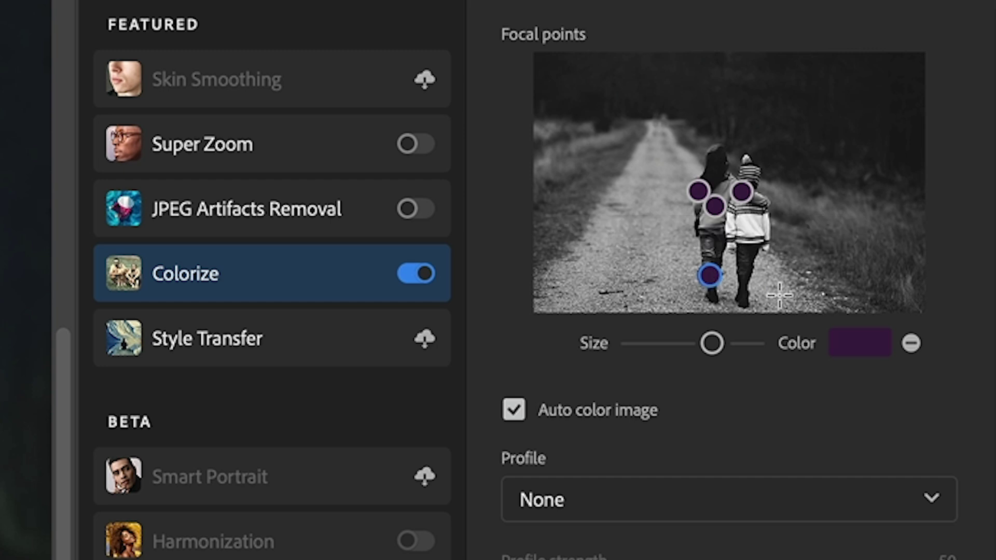
pyautogui.click(847, 341)
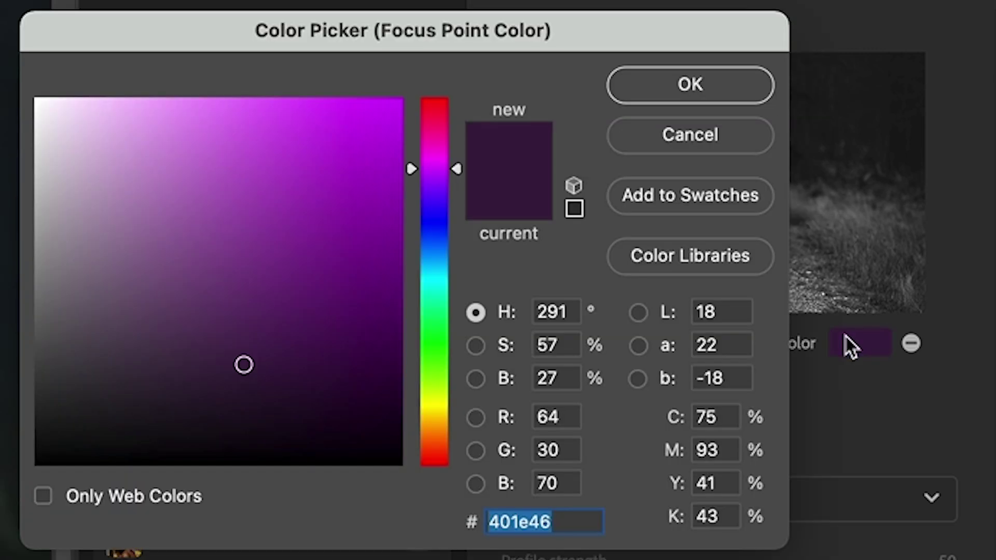
pyautogui.moveTo(430, 356); pyautogui.dragTo(431, 430)
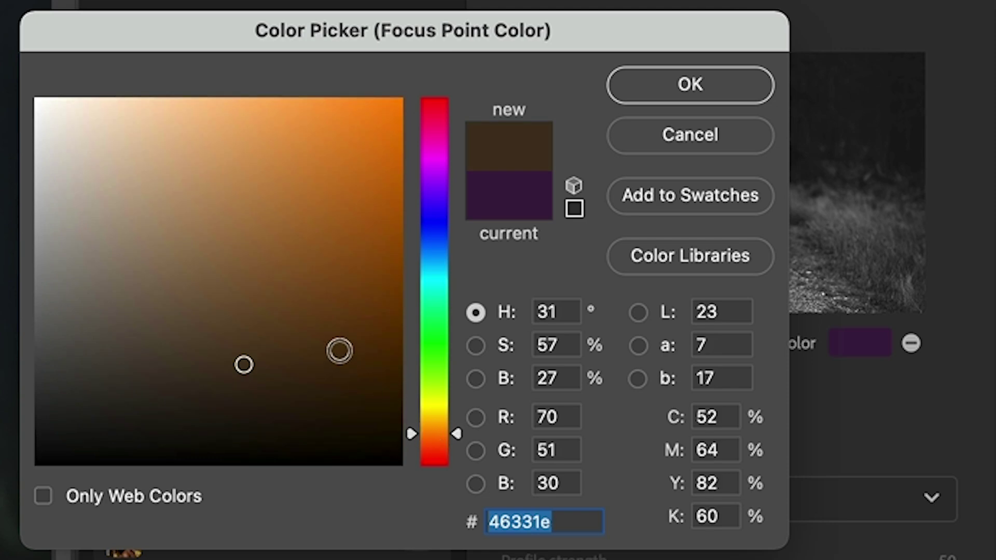
pyautogui.click(628, 99)
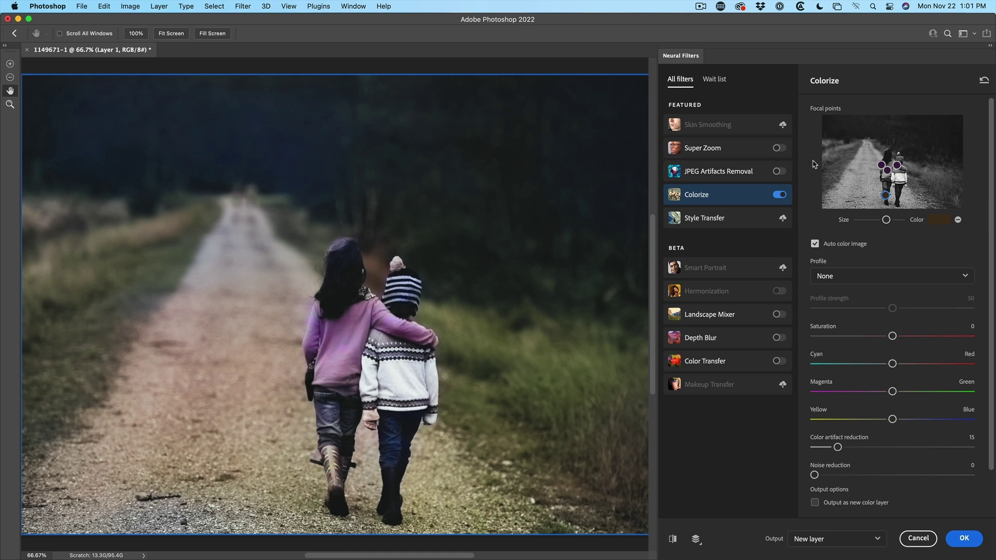
# Add brown focal points at the dirt path's far end and at the photo's lower-left corner, enlarging the latter.
pyautogui.click(864, 149)
pyautogui.click(836, 204)
pyautogui.moveTo(887, 220); pyautogui.dragTo(899, 223)
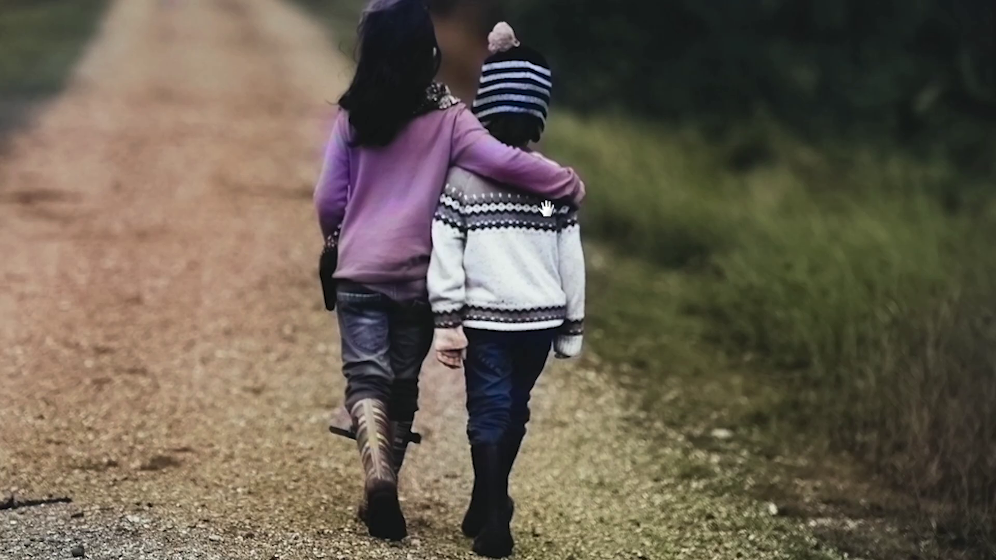
pyautogui.click(448, 342)
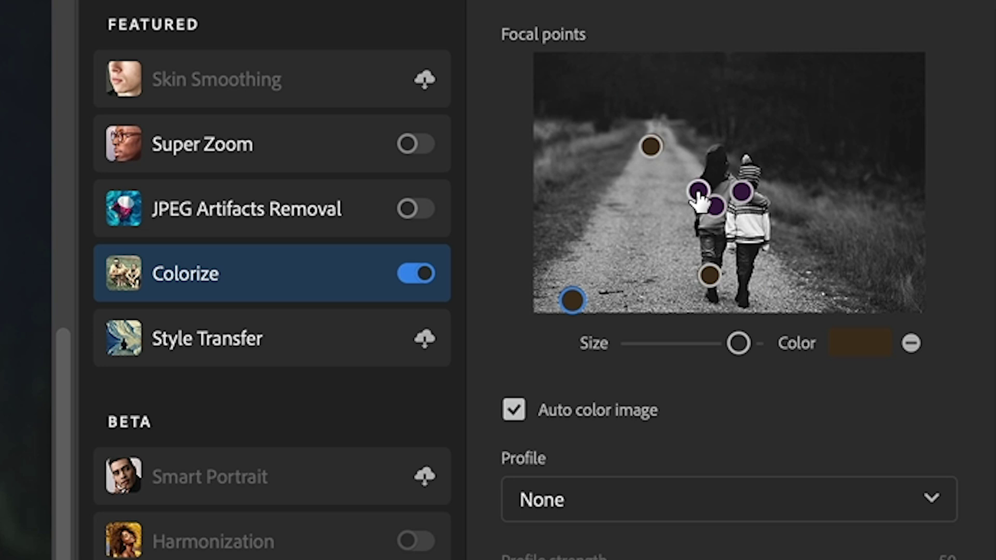
# Delete the purple focal point on the taller child's left sleeve.
pyautogui.click(881, 165)
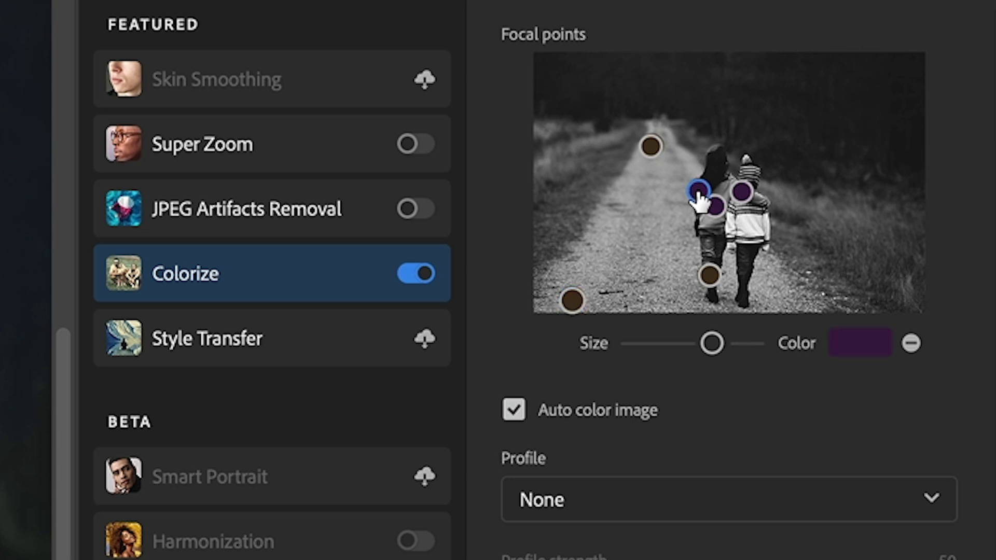
pyautogui.click(910, 345)
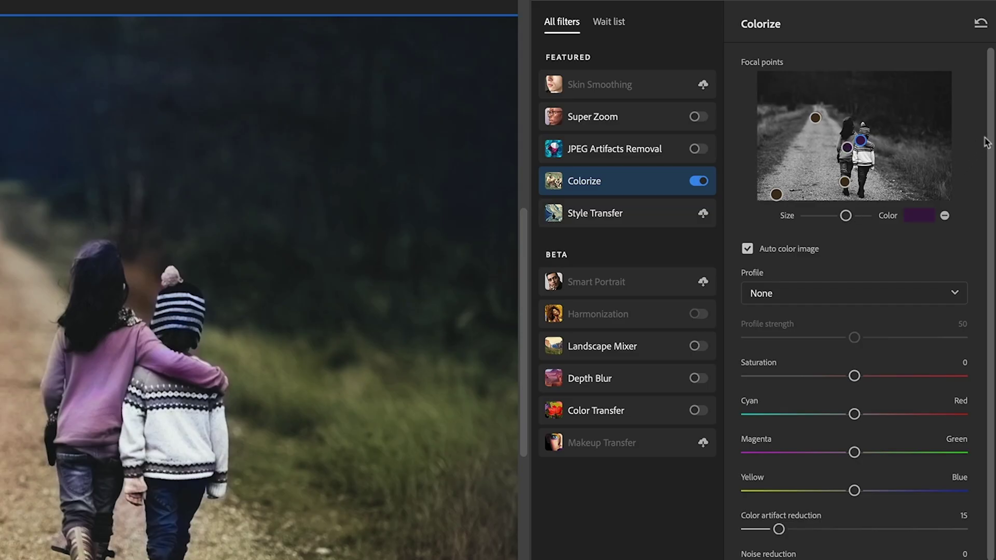
# Enable output as a new color layer and apply the Colorize filter.
pyautogui.scroll(-1, 991, 142)
pyautogui.scroll(-3, 991, 144)
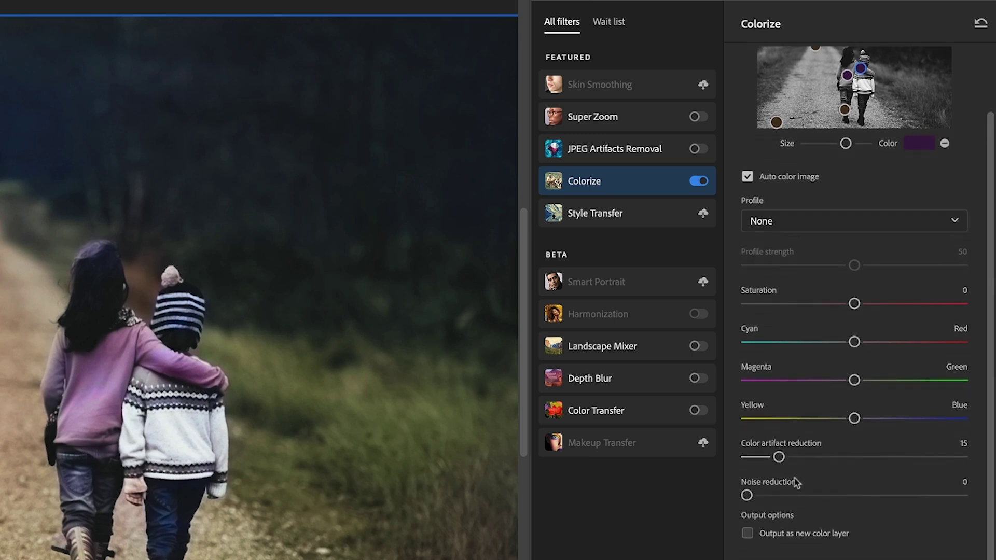
pyautogui.click(794, 534)
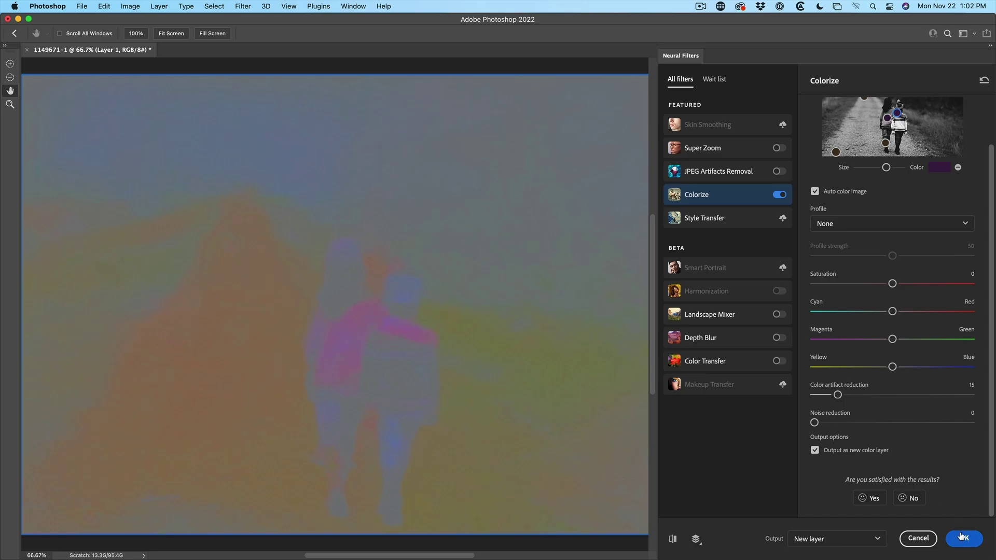
pyautogui.click(961, 537)
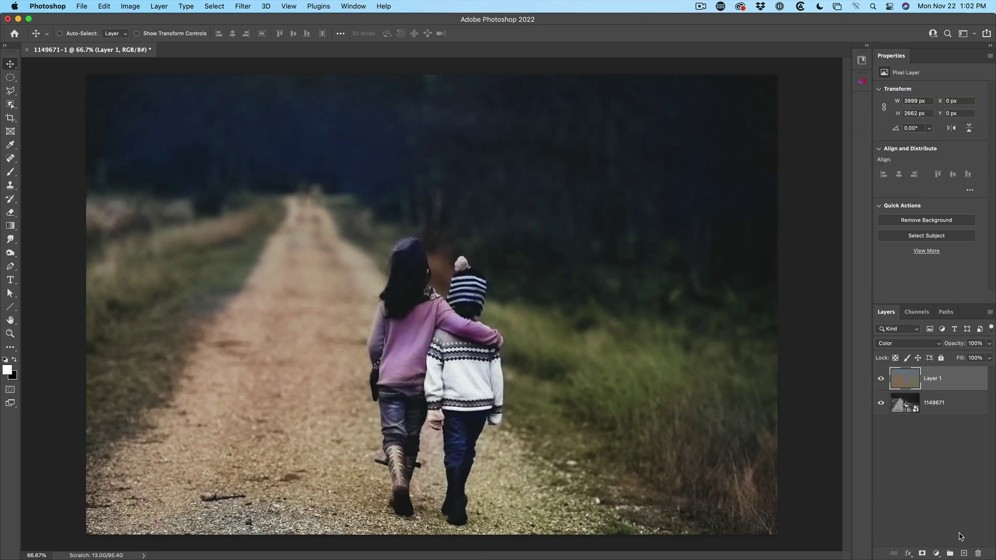
# Hide and show Layer 1 to compare the colorized photo with the black-and-white original.
pyautogui.click(881, 378)
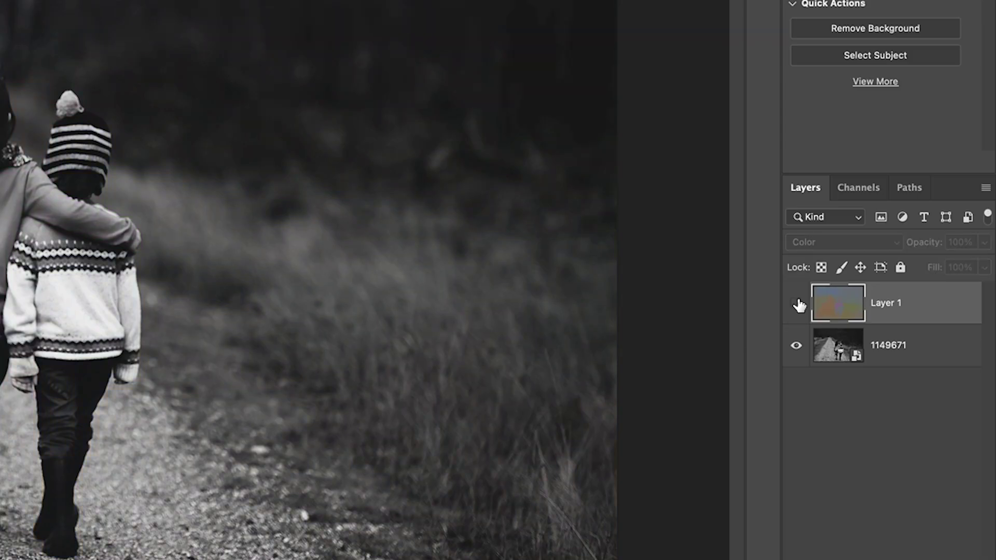
pyautogui.click(797, 304)
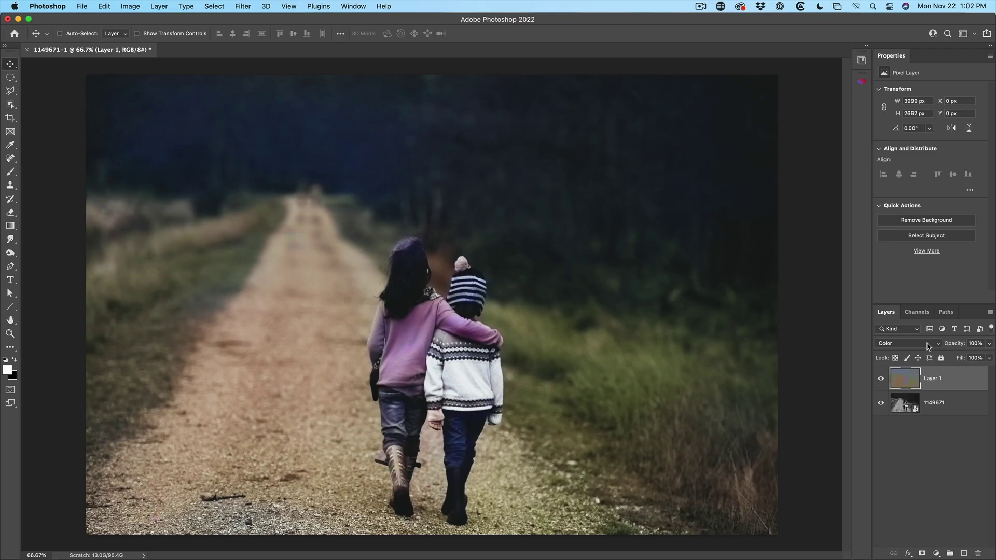
# Switch Layer 1's blend mode to Normal to inspect the raw color layer, and return it to Color.
pyautogui.click(880, 246)
pyautogui.click(916, 70)
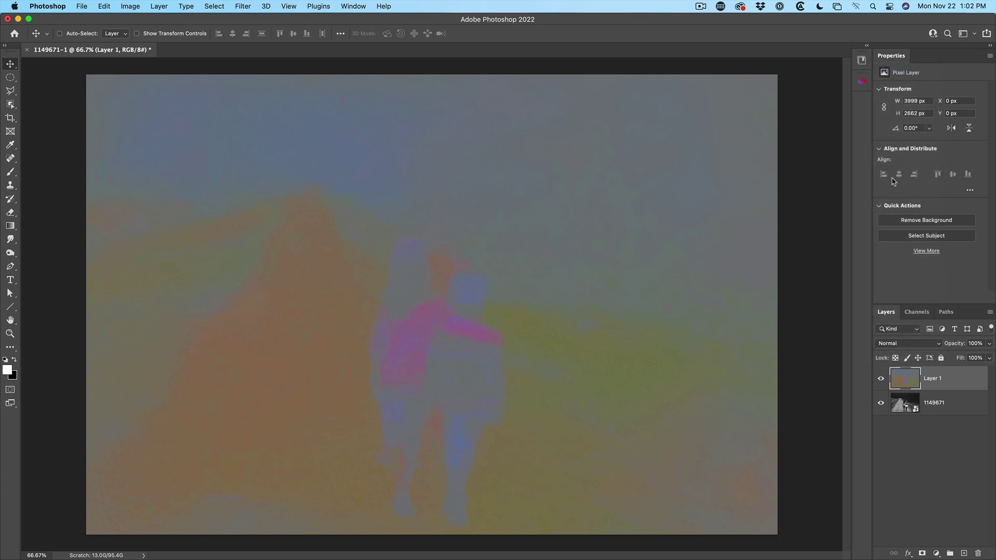
pyautogui.click(891, 344)
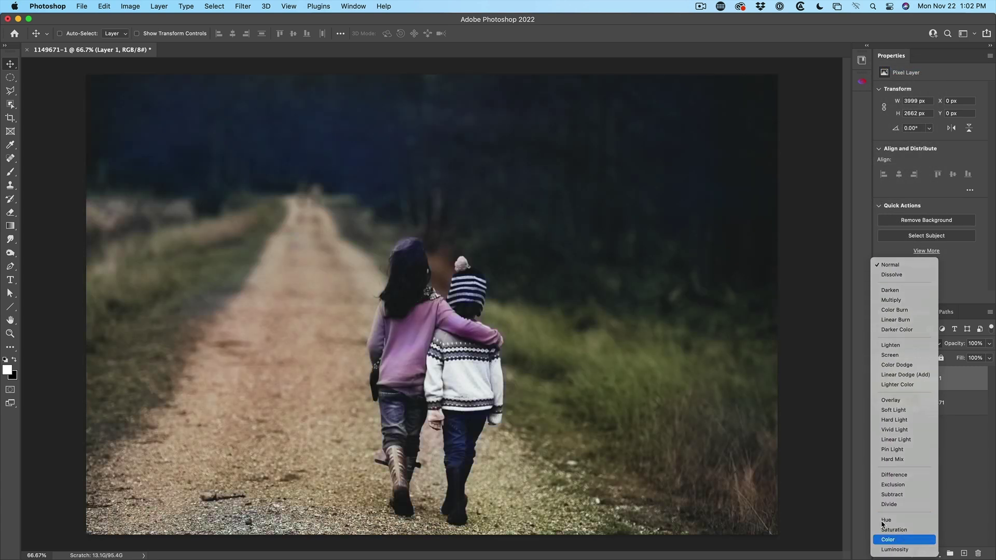
pyautogui.click(900, 540)
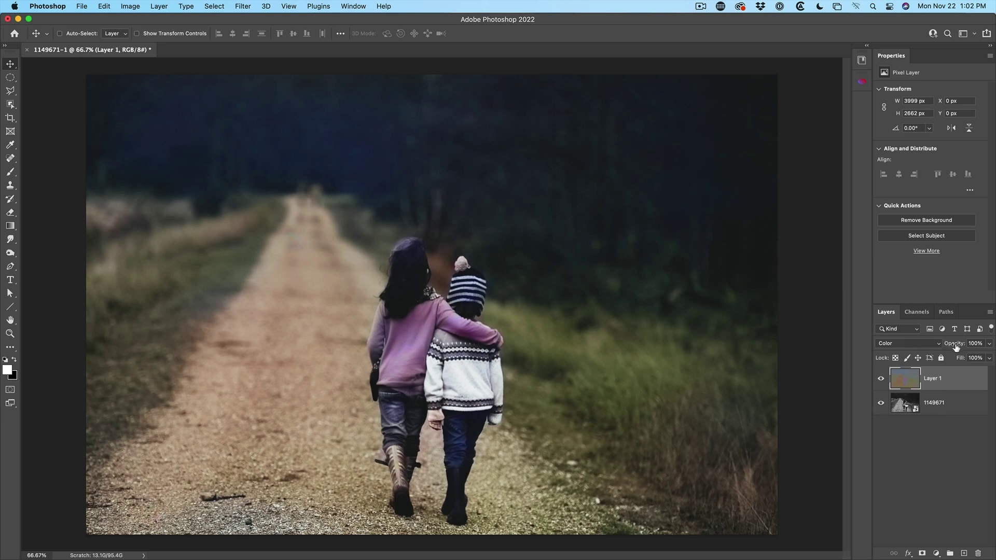
pyautogui.moveTo(957, 346)
pyautogui.mouseDown()
pyautogui.moveTo(943, 347)
pyautogui.moveTo(957, 346)
pyautogui.mouseUp()
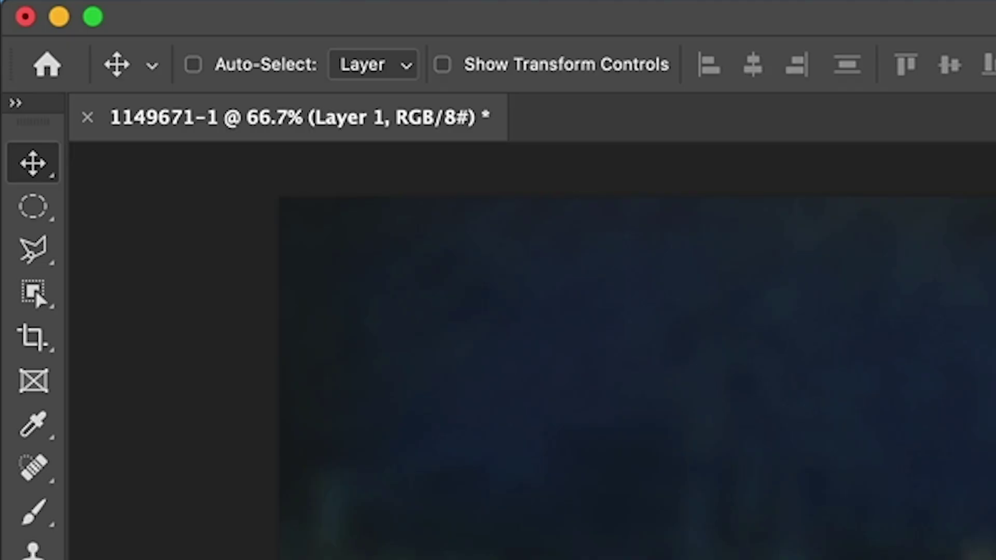
# Activate the Brush tool and sample the purple of the taller child's sweater as the foreground color.
pyautogui.press('b')
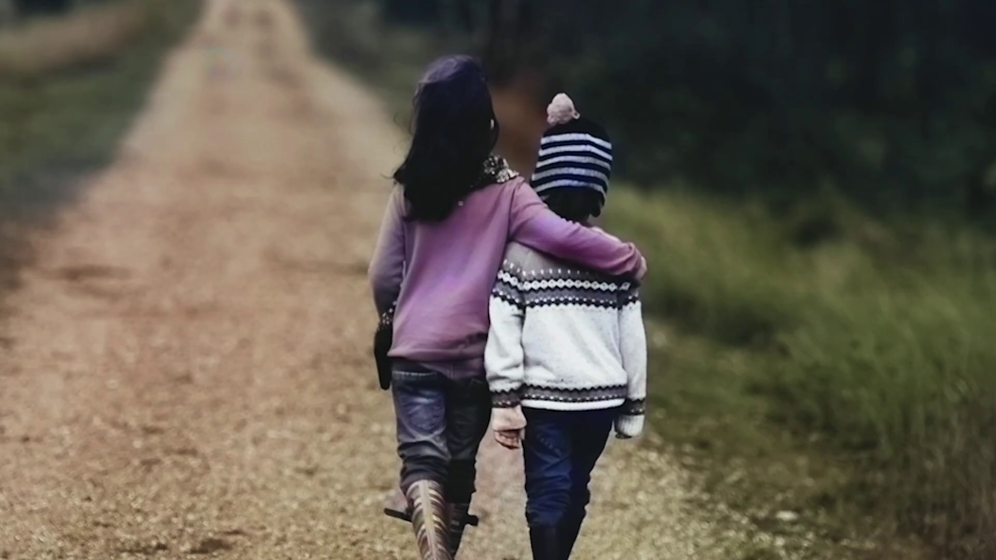
pyautogui.click(456, 247)
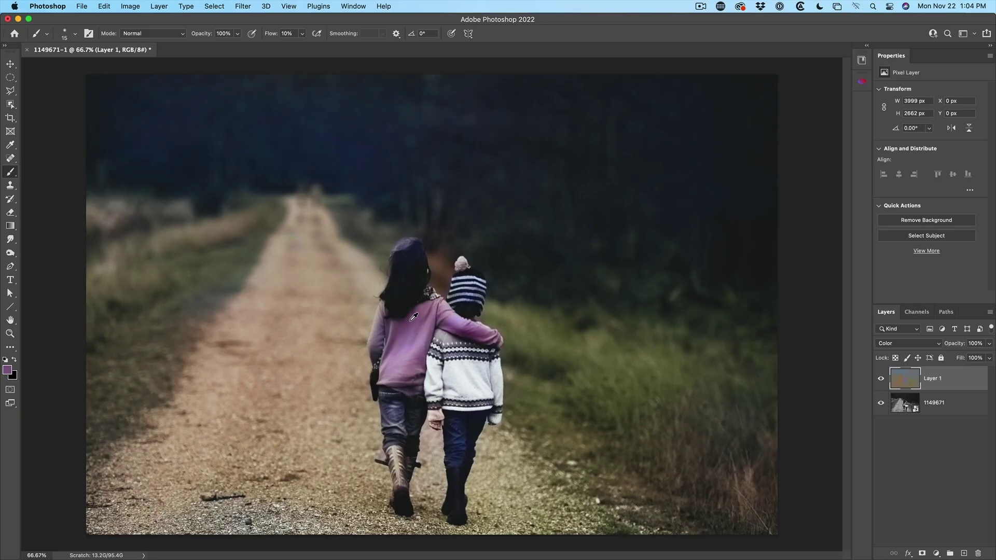
pyautogui.keyDown('alt'); pyautogui.click(416, 319); pyautogui.keyUp('alt')
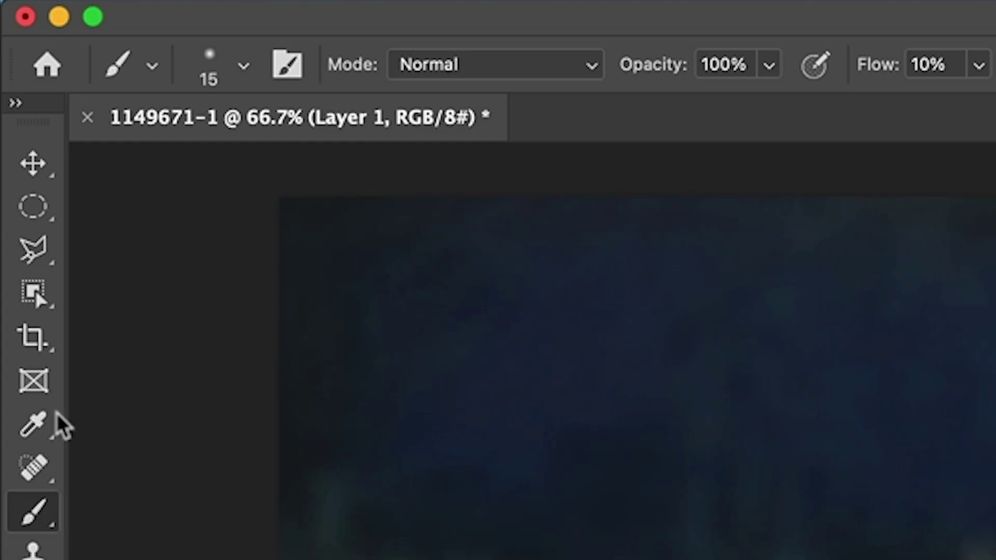
# Set the Eyedropper's sample size to 11 by 11 Average.
pyautogui.click(10, 146)
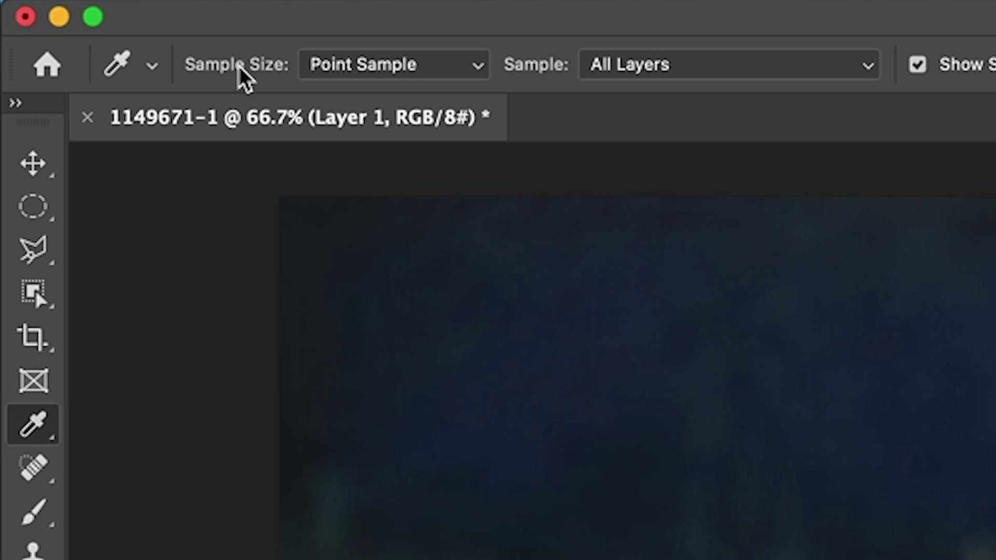
pyautogui.click(384, 66)
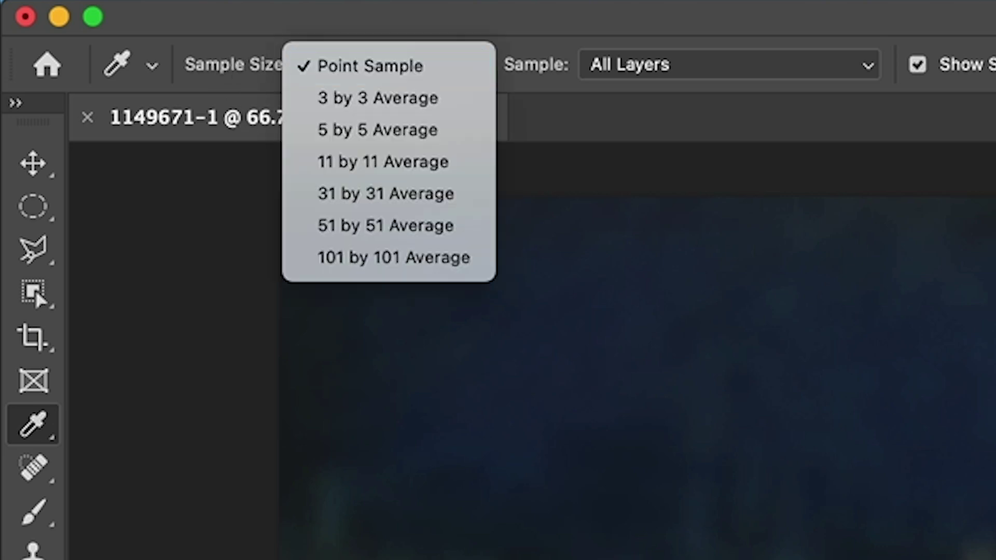
pyautogui.click(443, 169)
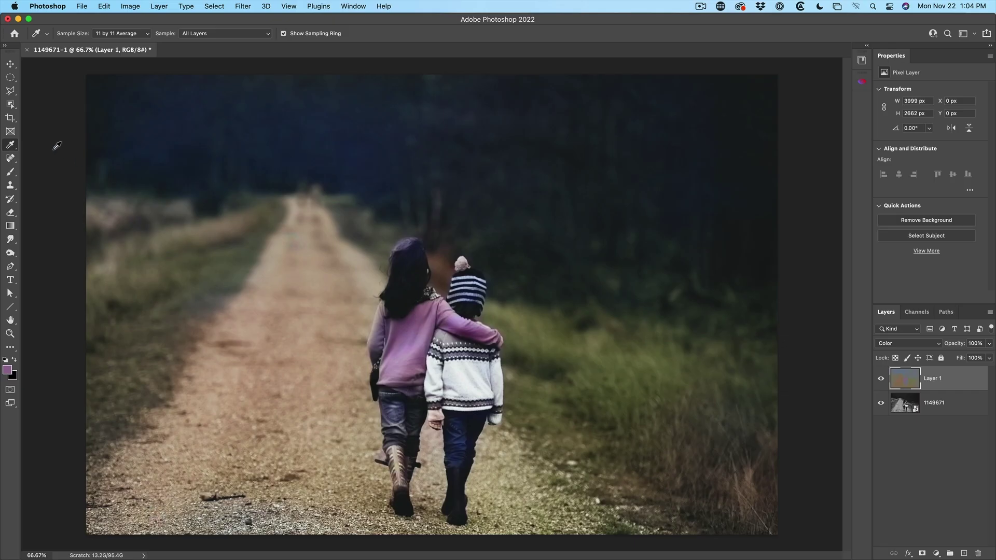
# Return to the Brush tool and resample the sweater's purple with the averaged sample size.
pyautogui.press('b')
pyautogui.rightClick(10, 172)
pyautogui.click(44, 172)
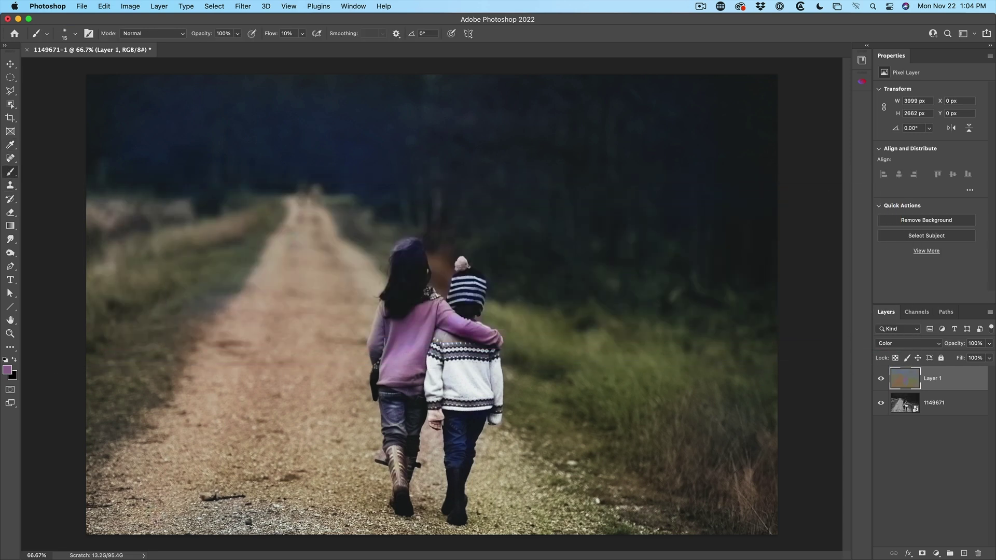
pyautogui.keyDown('alt'); pyautogui.click(419, 323); pyautogui.keyUp('alt')
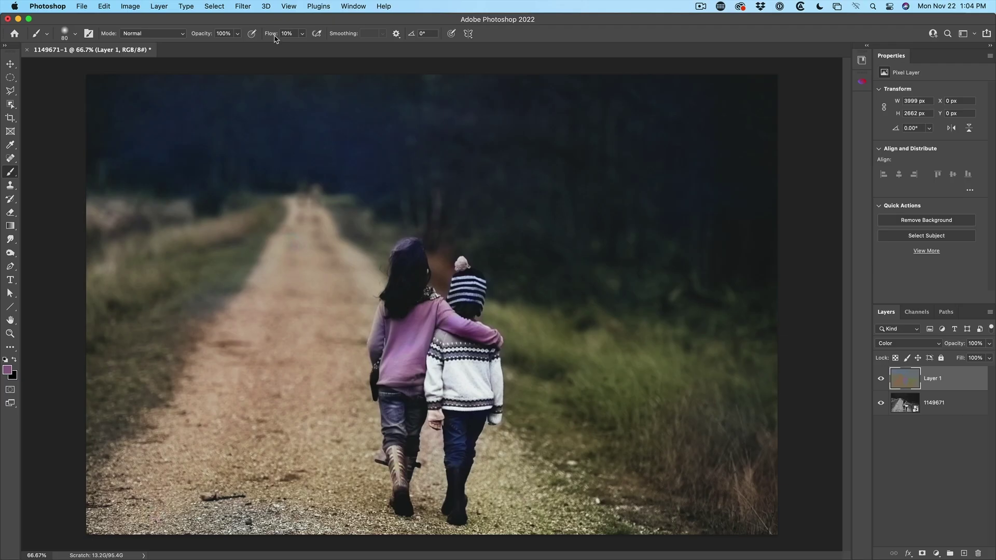
# Set the brush flow to 100%.
pyautogui.click(285, 34)
pyautogui.write('100')
pyautogui.press('Return')
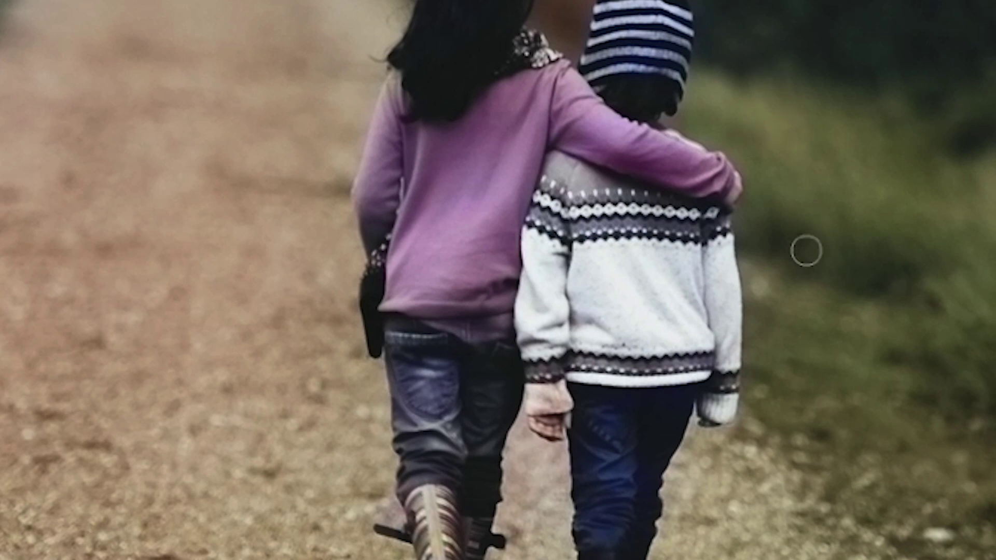
# Sample the smaller child's white sweater as the paint color and reduce the brush size to 20.
pyautogui.keyDown('alt'); pyautogui.click(552, 297); pyautogui.keyUp('alt')
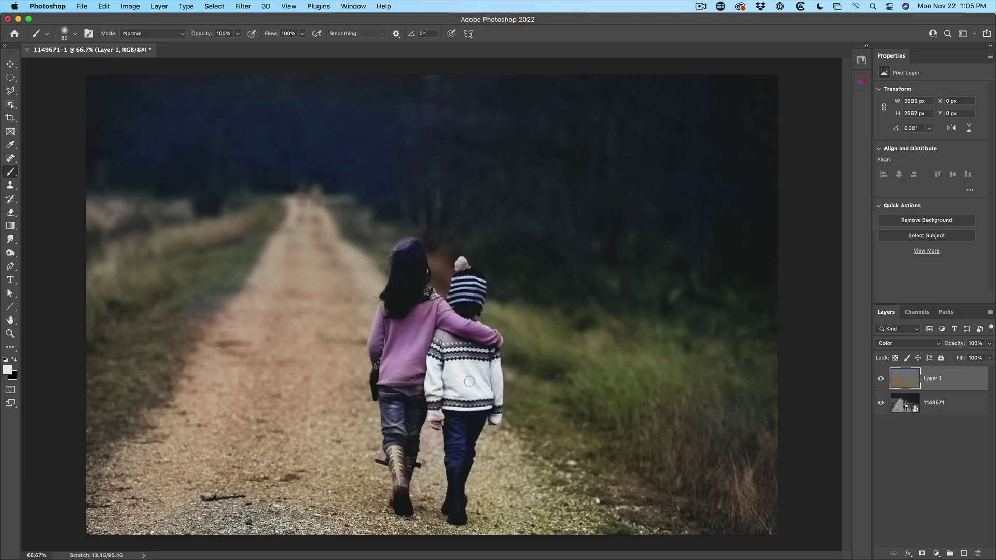
pyautogui.press('[')
pyautogui.press('[')
pyautogui.press('[')
pyautogui.press('[')
pyautogui.press('[')
pyautogui.press('[')
pyautogui.press('[')
# Sample paint colors from the taller child's hat and jeans for retouching the color layer.
pyautogui.keyDown('alt'); pyautogui.click(411, 242); pyautogui.keyUp('alt')
pyautogui.keyDown('alt'); pyautogui.click(402, 408); pyautogui.keyUp('alt')
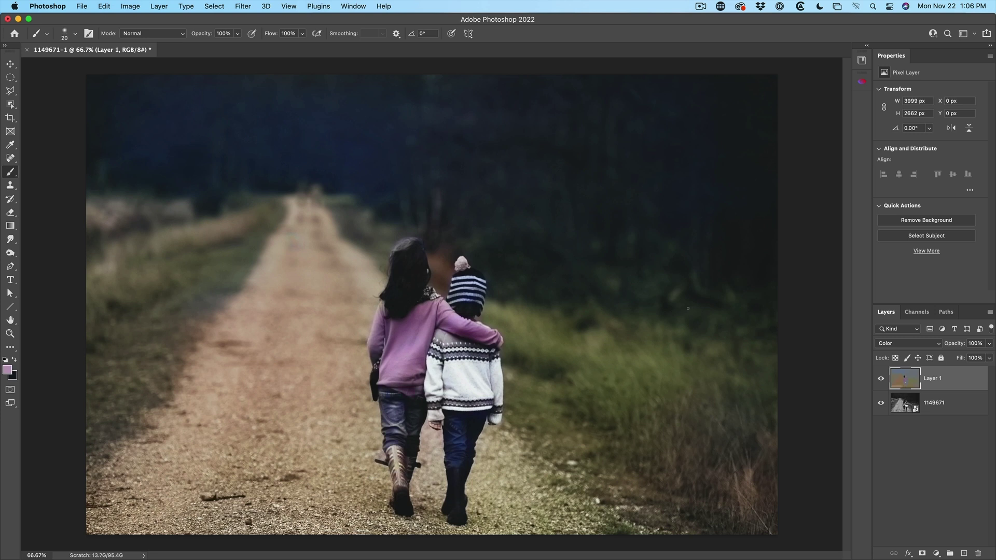